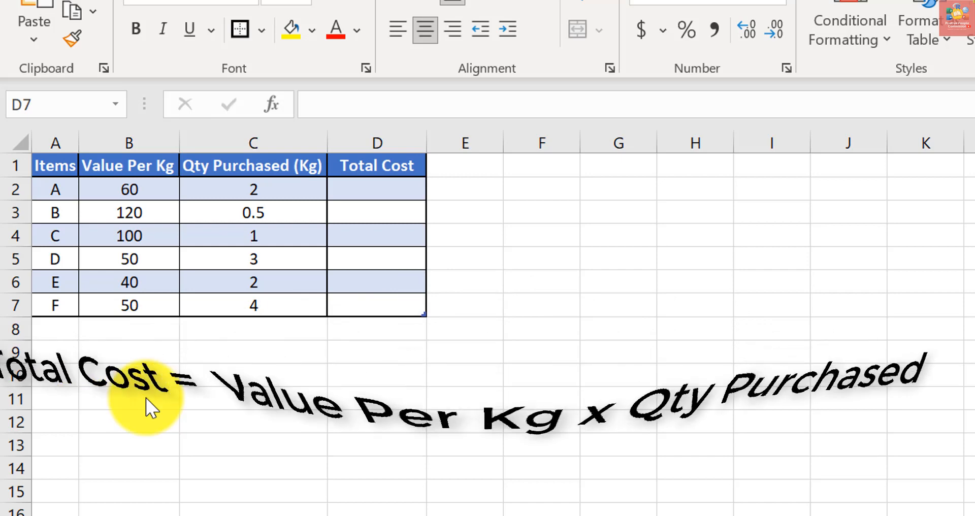
# Enter a Total Cost formula in D2 that multiplies Value Per Kg by Qty Purchased, =B2*C2.
pyautogui.click(385, 183)
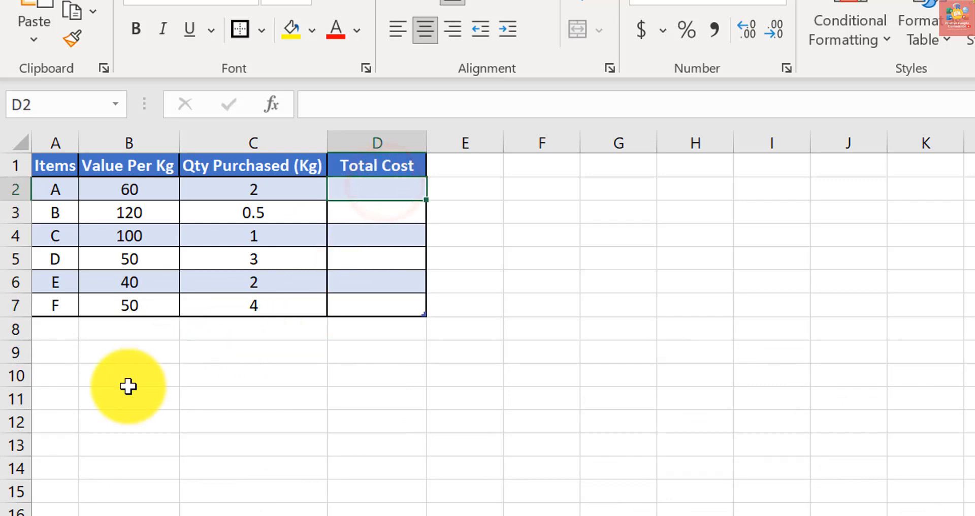
pyautogui.write('=')
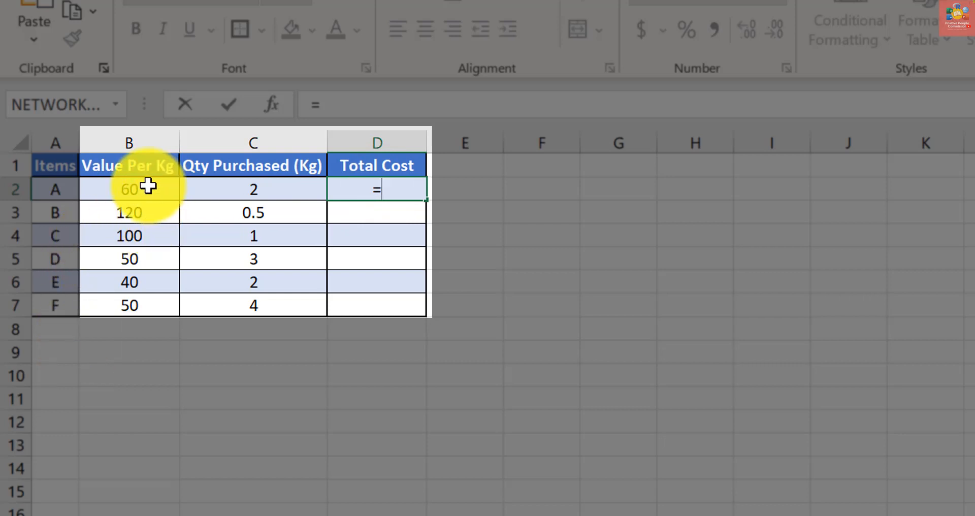
pyautogui.click(147, 187)
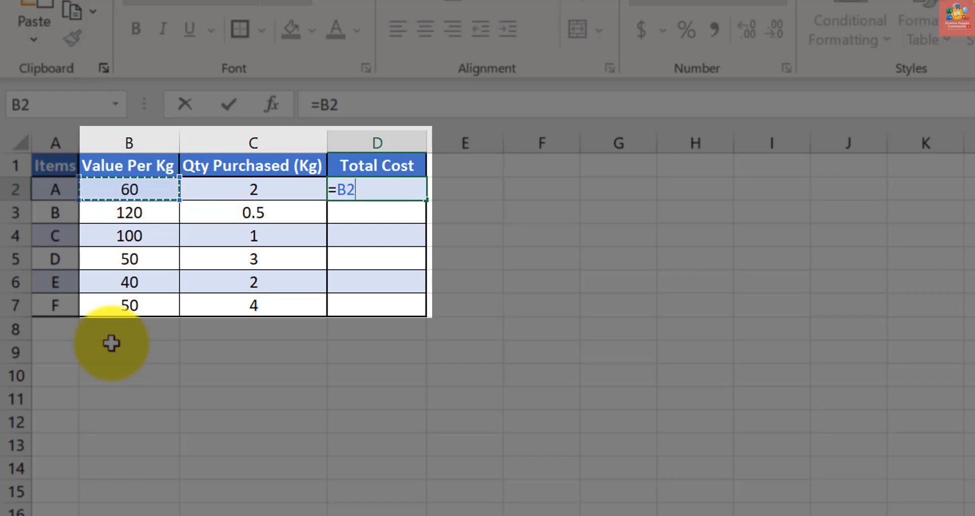
pyautogui.write('*')
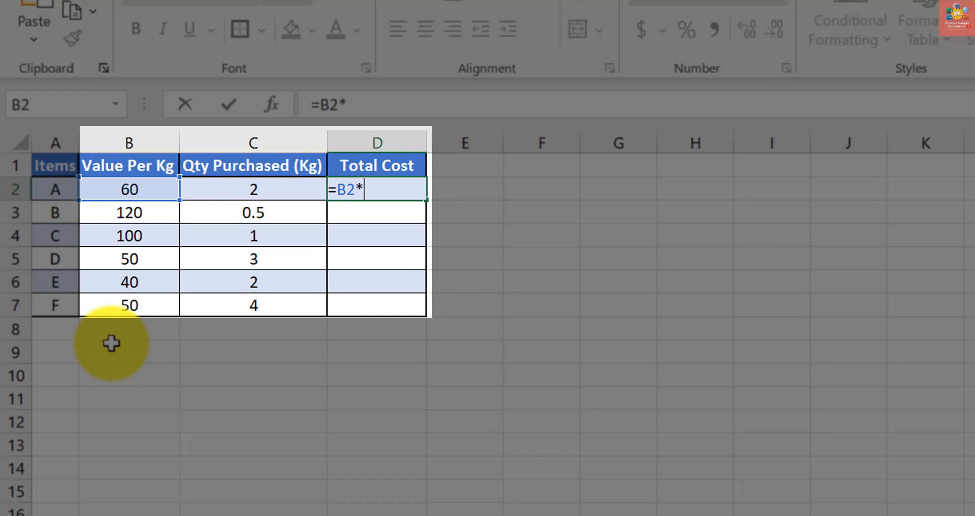
pyautogui.click(298, 191)
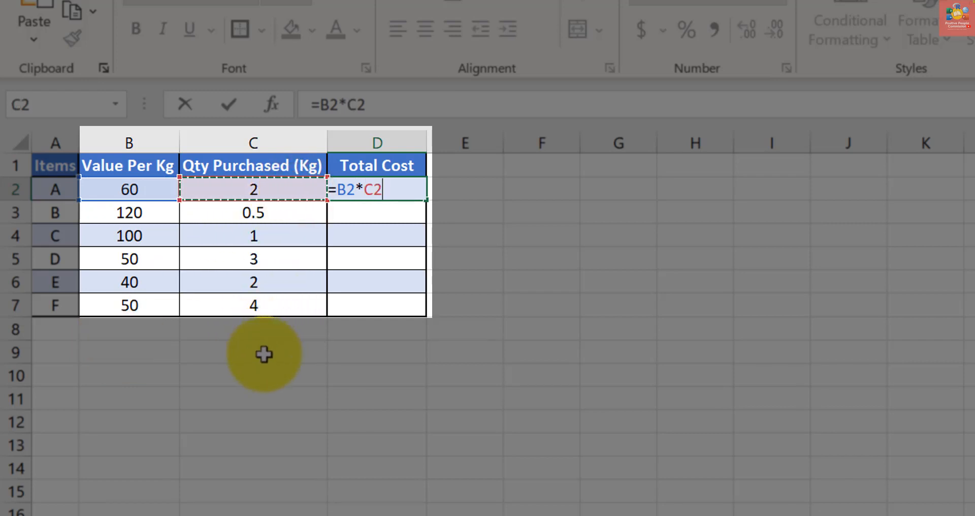
pyautogui.press('Return')
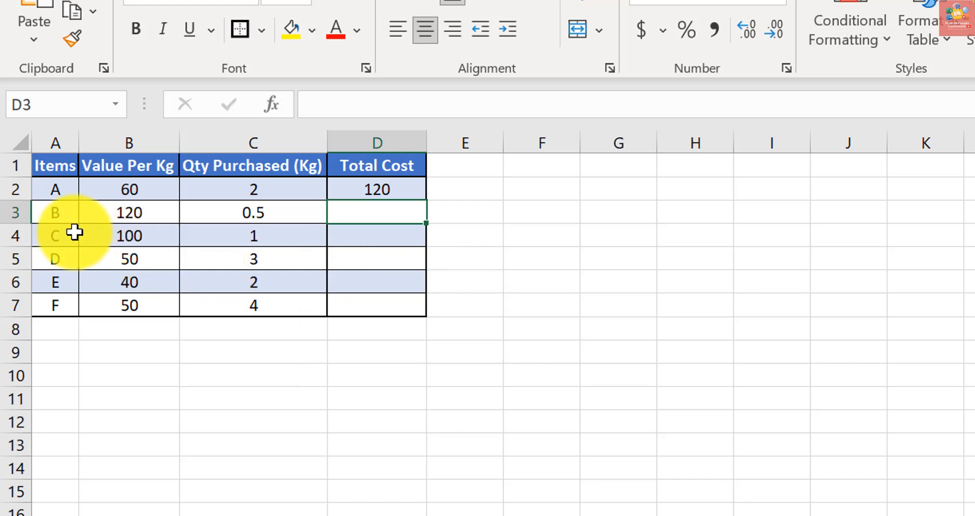
# Fill the Total Cost formula from D2 down to D7 for the remaining items.
pyautogui.click(385, 193)
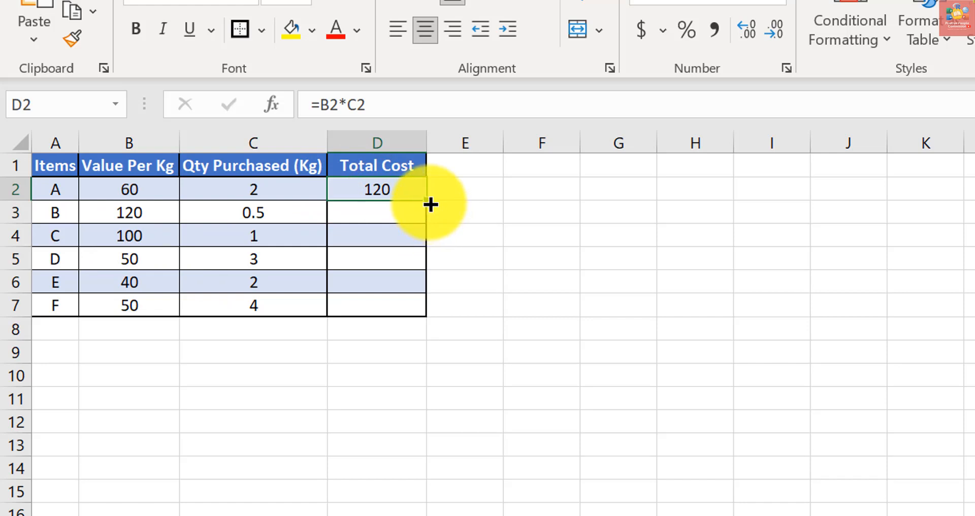
pyautogui.moveTo(430, 206); pyautogui.dragTo(428, 318)
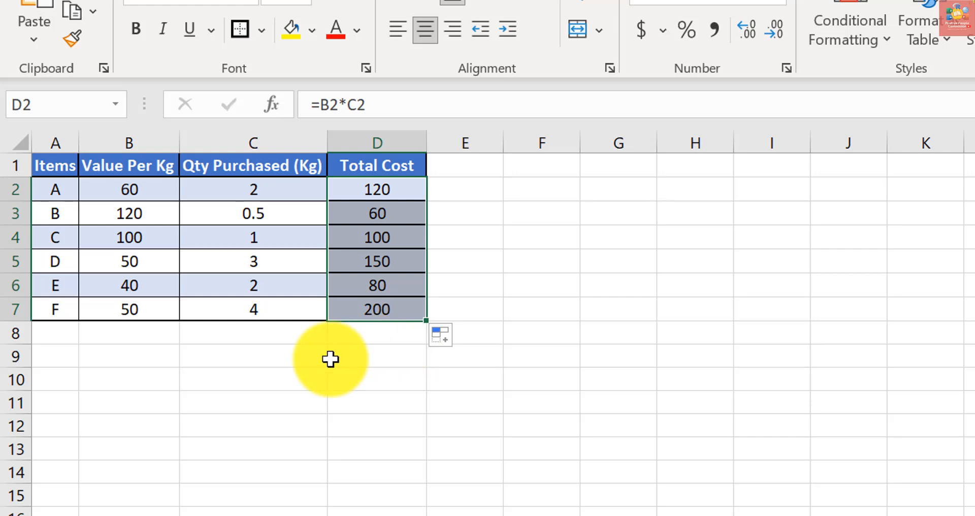
pyautogui.click(209, 363)
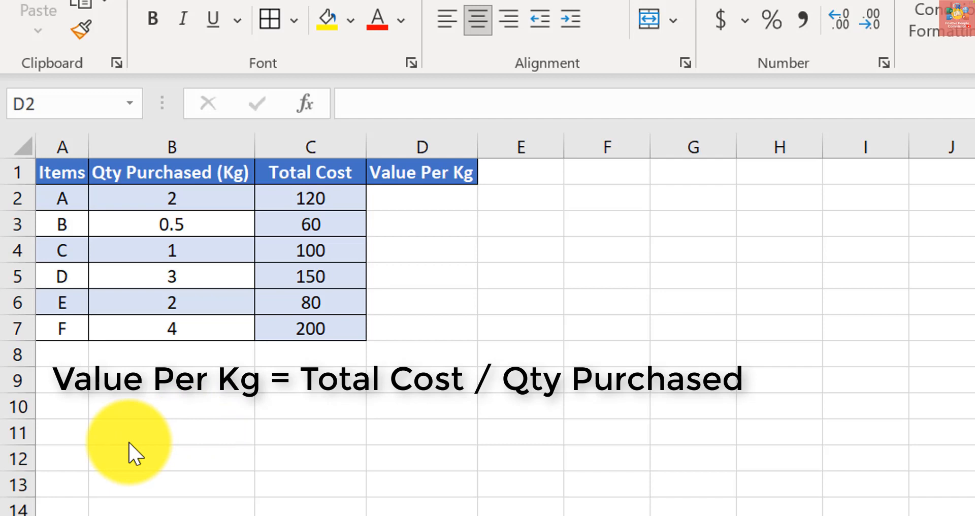
# Calculate Value Per Kg in D2 with =C2/B2 and fill the formula down to D7.
pyautogui.click(454, 192)
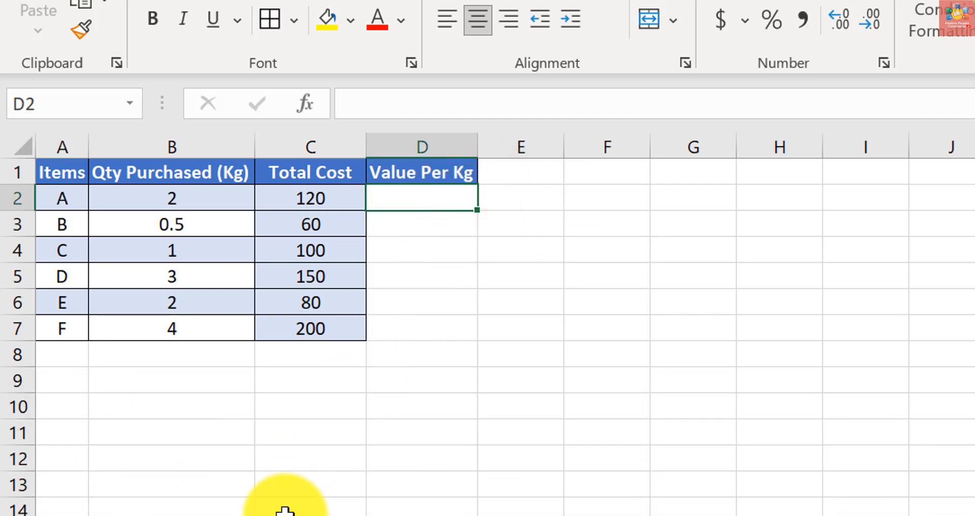
pyautogui.write('=')
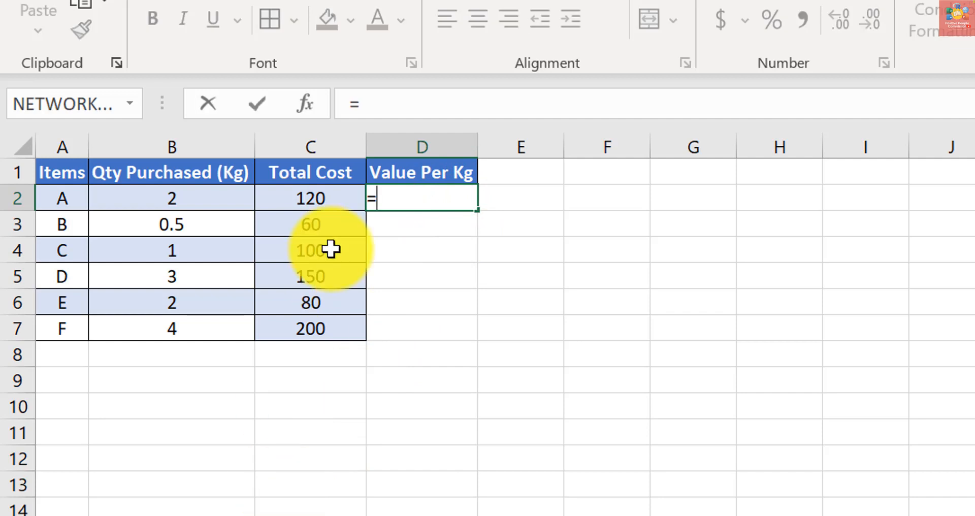
pyautogui.click(304, 197)
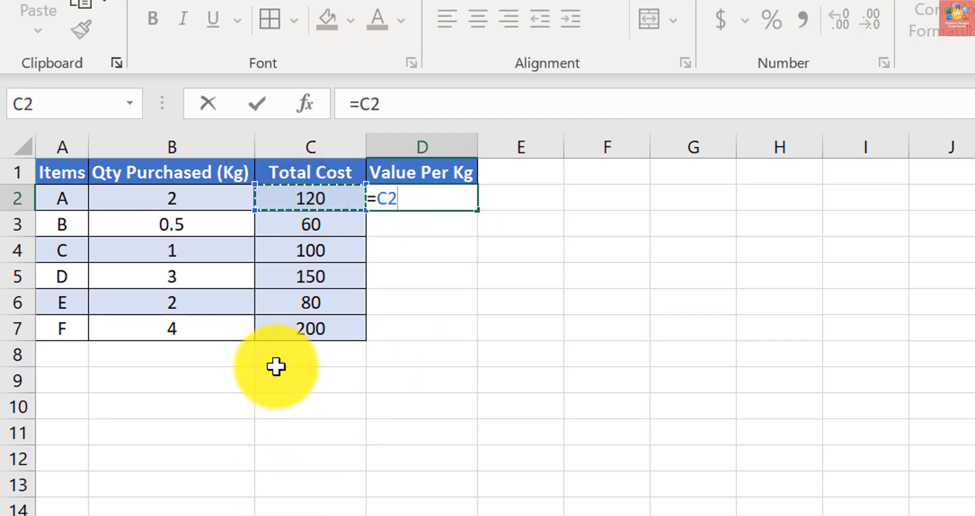
pyautogui.write('/')
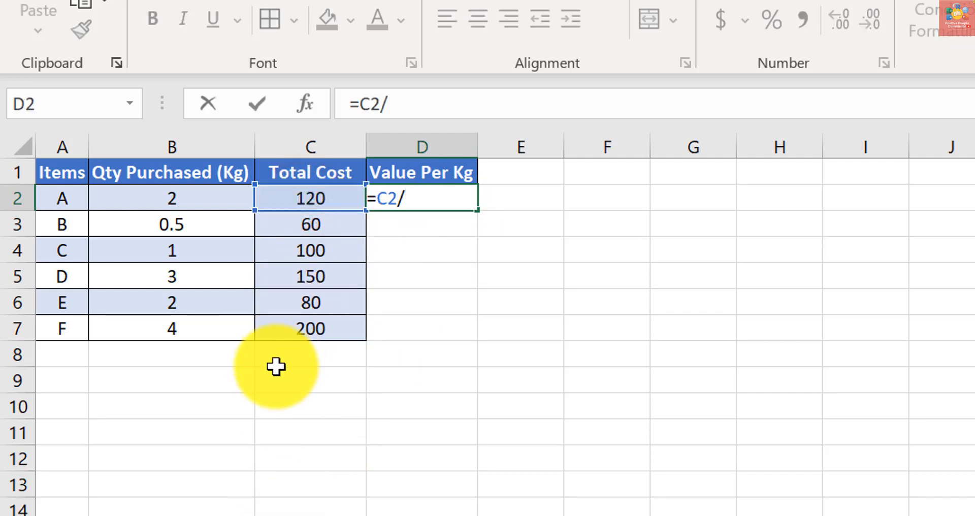
pyautogui.click(208, 198)
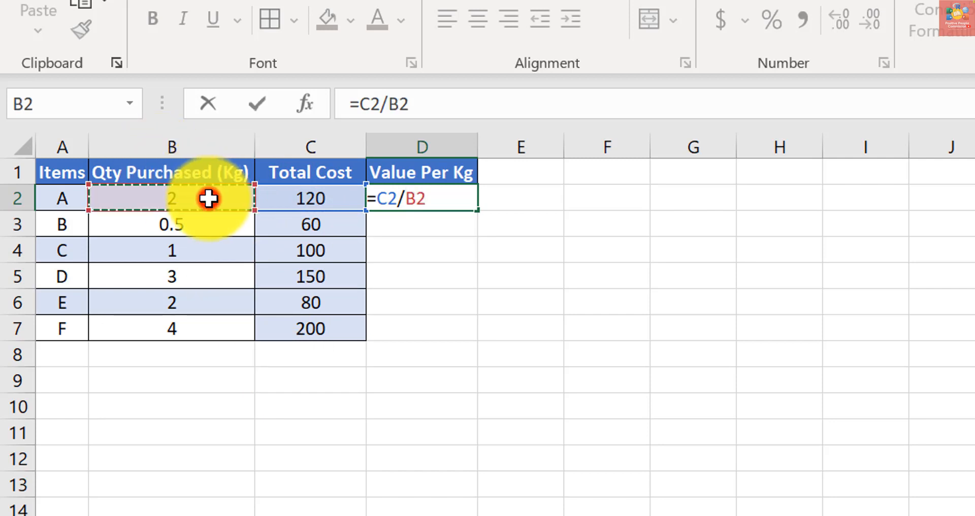
pyautogui.press('Return')
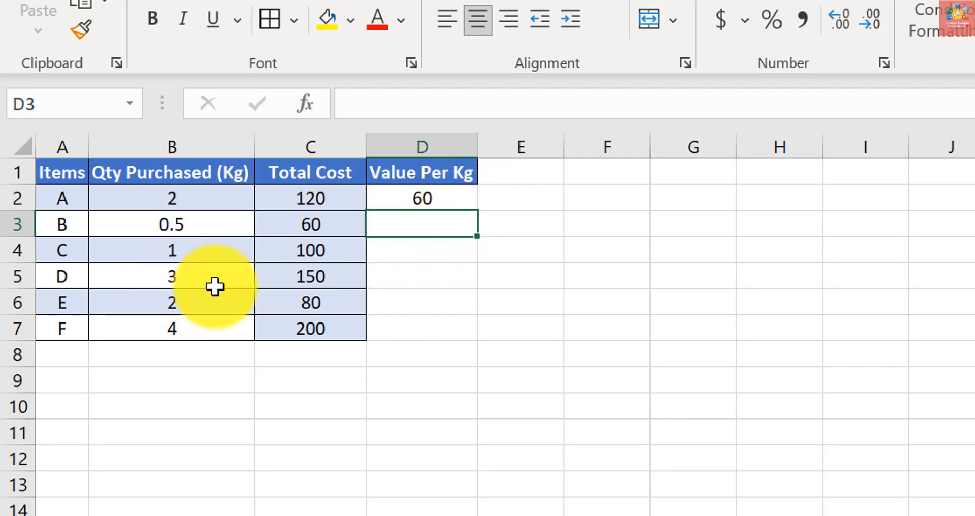
pyautogui.click(451, 203)
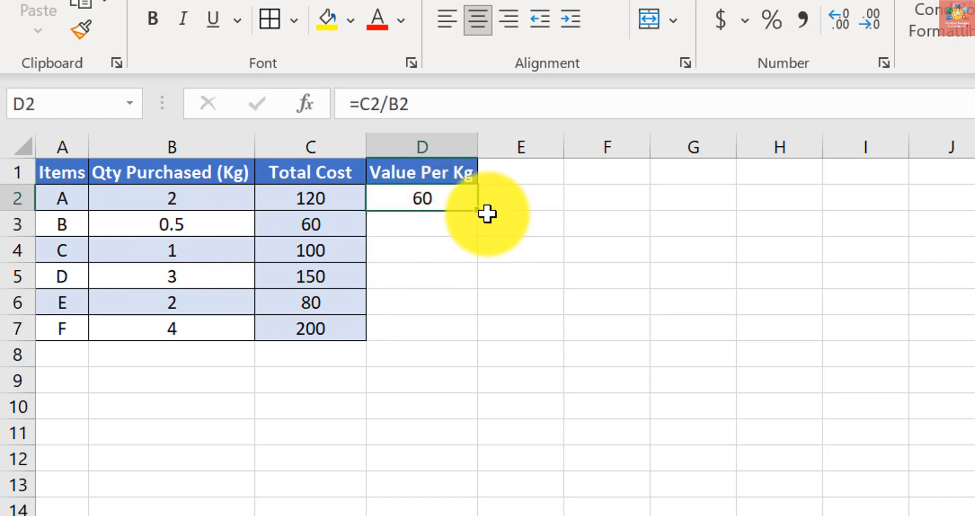
pyautogui.moveTo(479, 209); pyautogui.dragTo(468, 337)
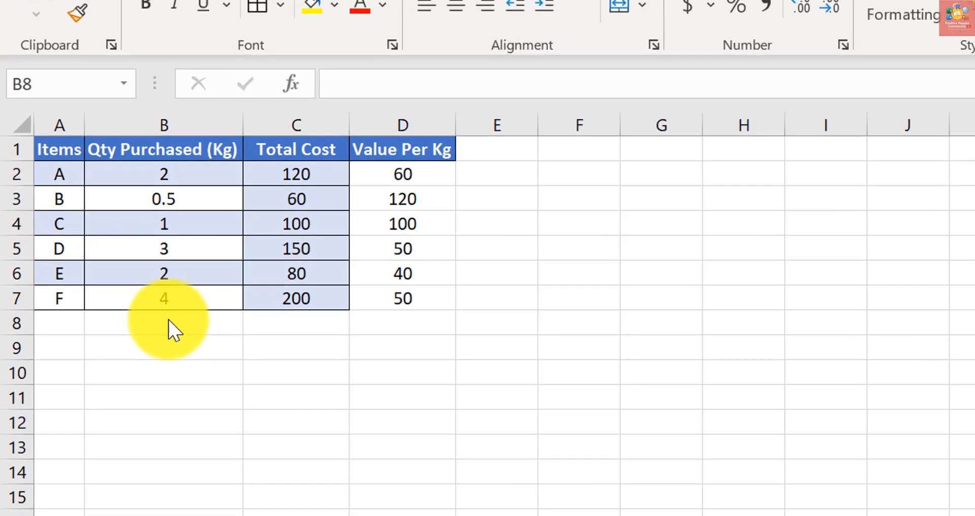
# Add up the purchased quantities in B8 by summing the individual cells with =B2+B3+B4+B5+B6+B7.
pyautogui.click(100, 279)
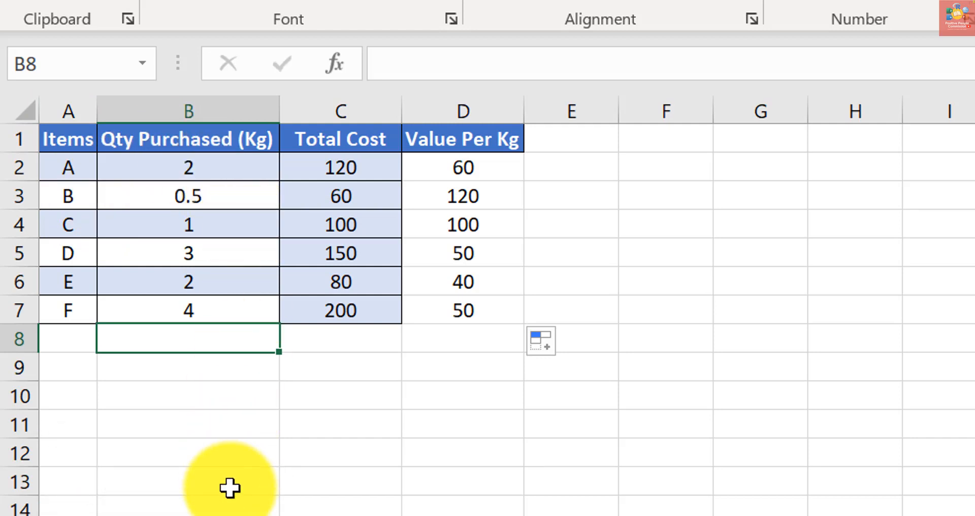
pyautogui.write('=')
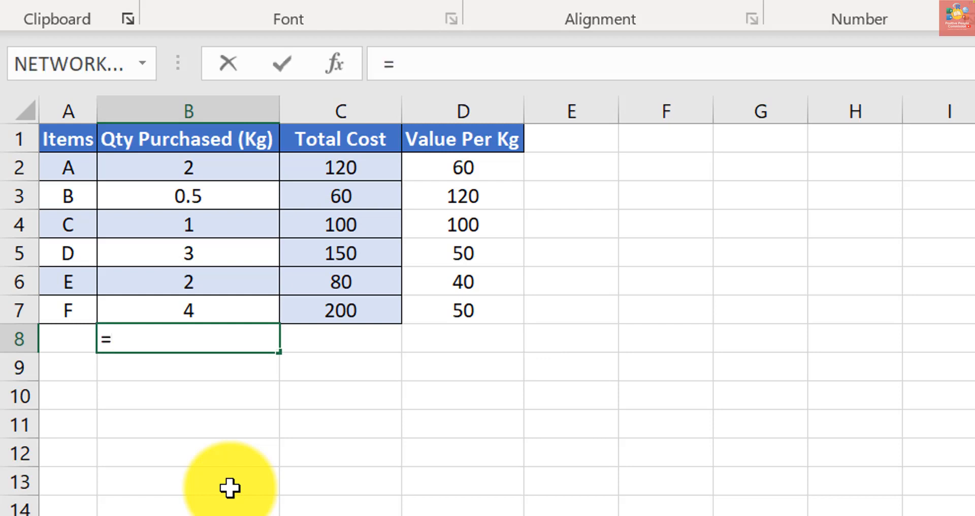
pyautogui.click(216, 173)
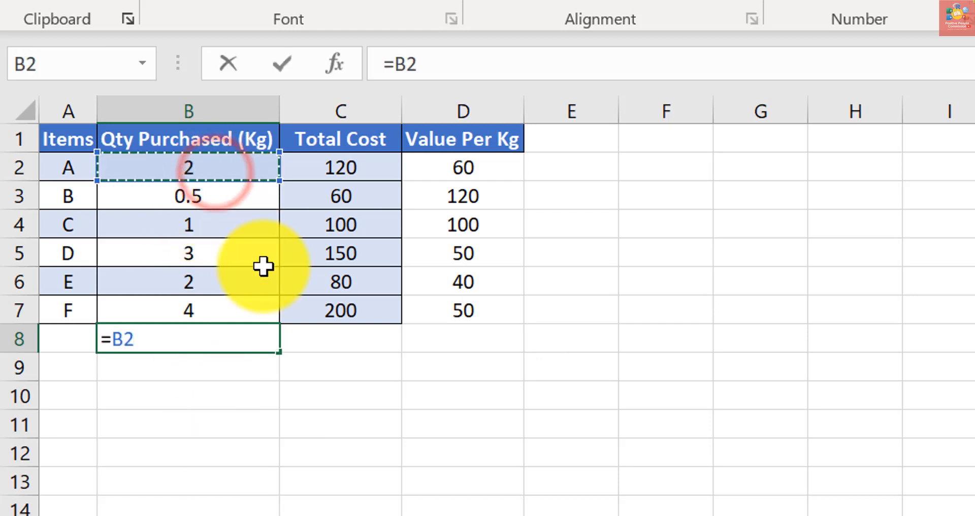
pyautogui.write('+')
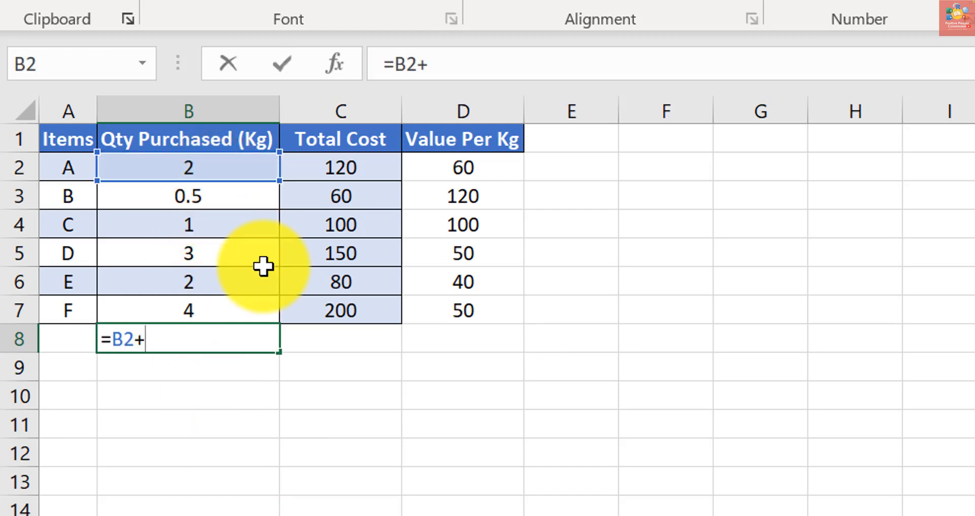
pyautogui.click(220, 194)
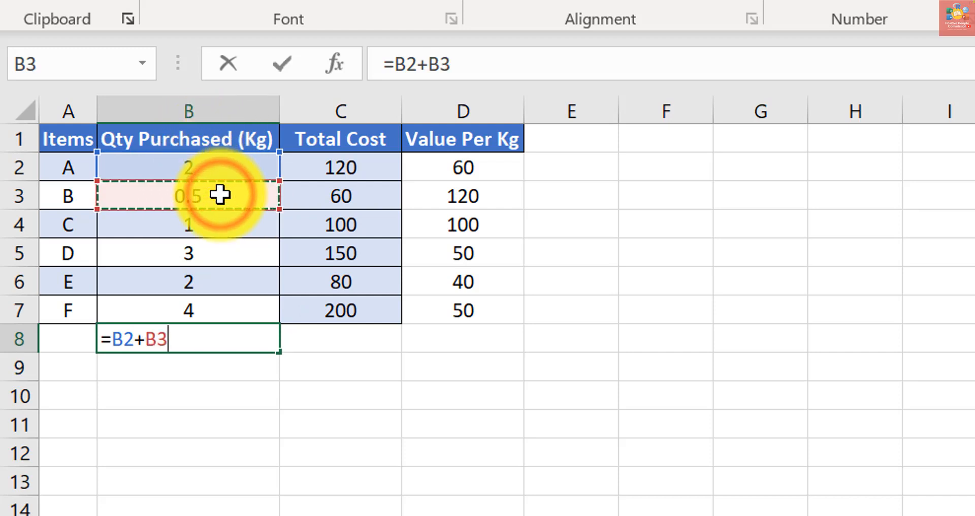
pyautogui.write('+')
pyautogui.click(247, 227)
pyautogui.write('+')
pyautogui.click(247, 258)
pyautogui.write('+')
pyautogui.click(244, 277)
pyautogui.write('+')
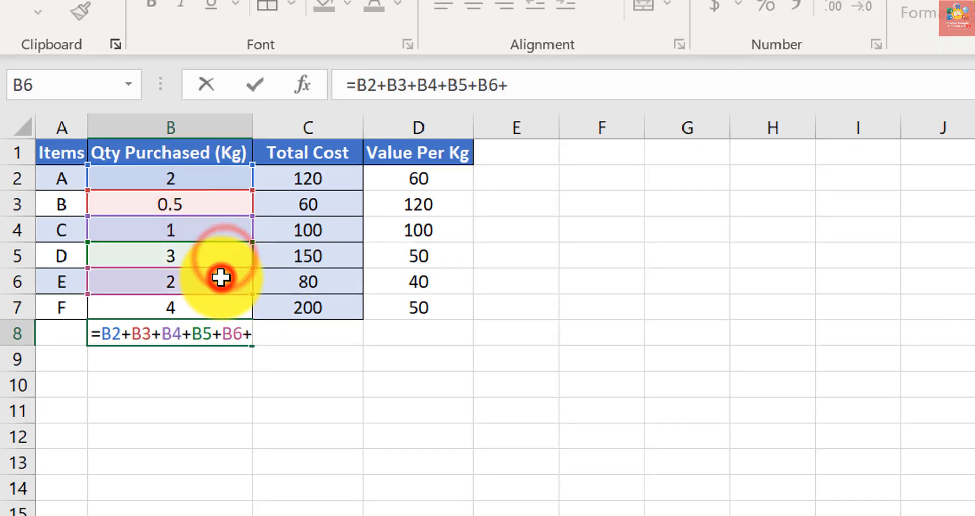
pyautogui.click(216, 308)
pyautogui.press('Return')
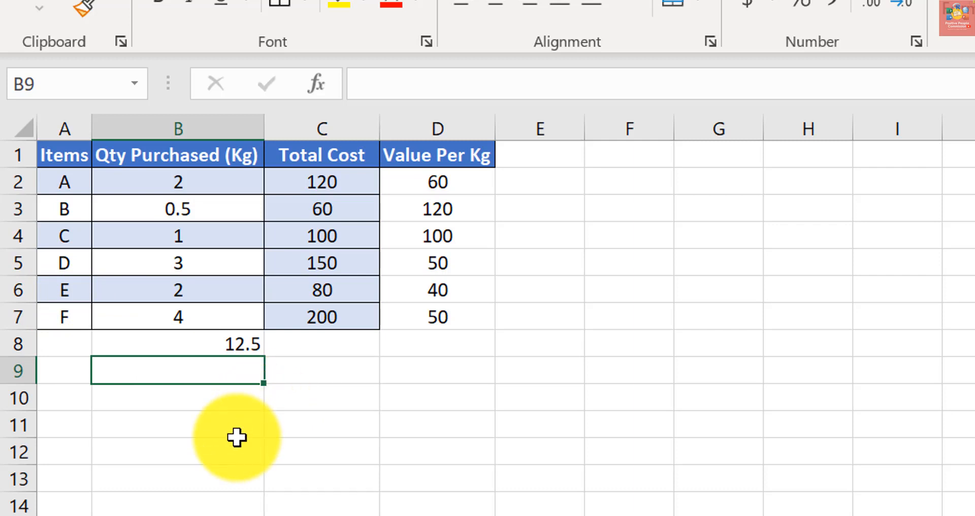
# Total the purchased quantities in B9 using the SUM function over B2:B7.
pyautogui.write('=')
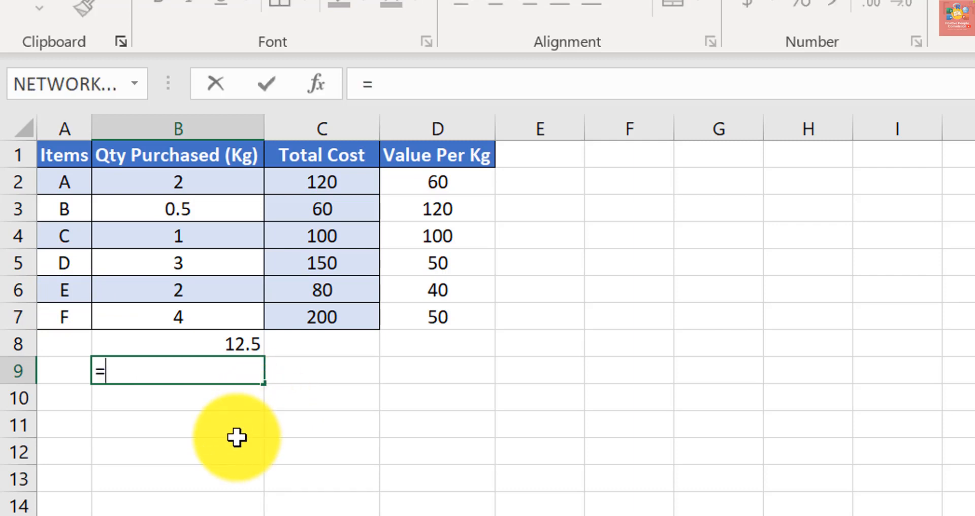
pyautogui.write('sum')
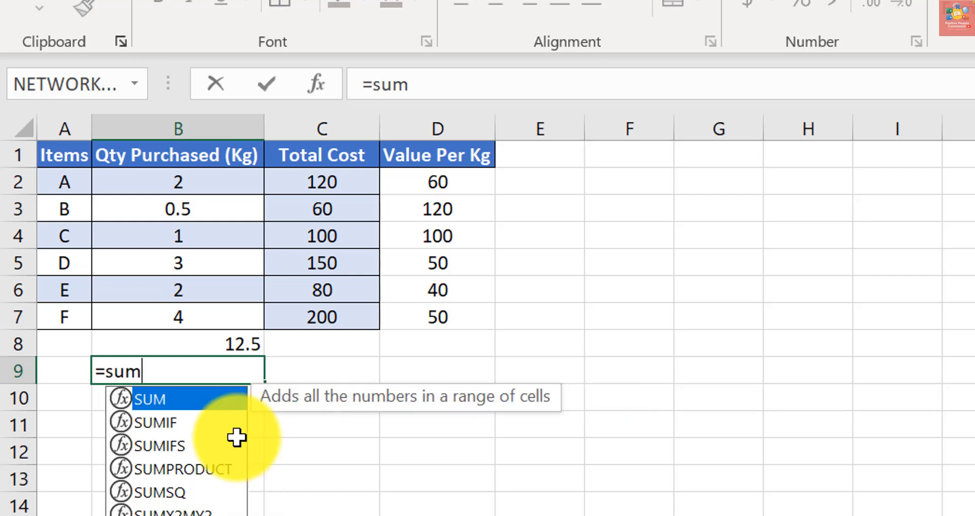
pyautogui.press('Tab')
pyautogui.moveTo(200, 180); pyautogui.dragTo(202, 314)
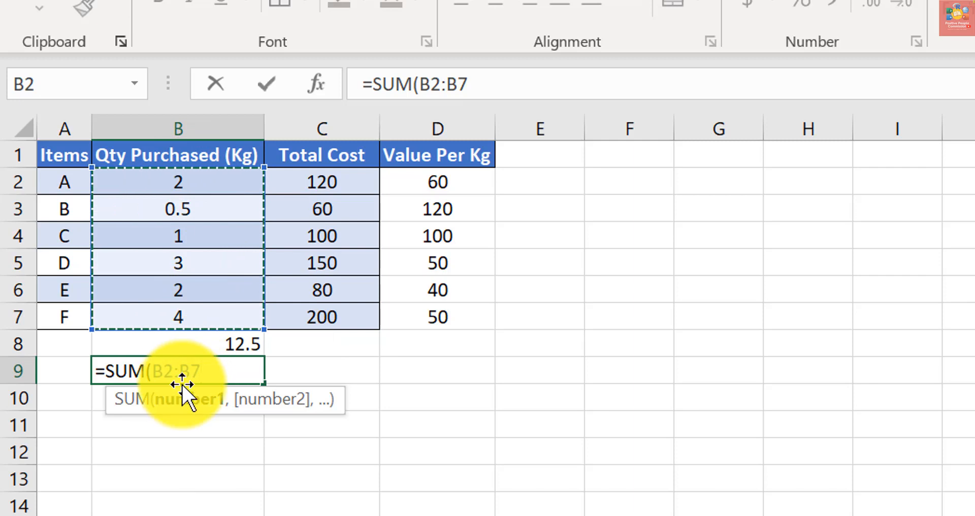
pyautogui.press('Return')
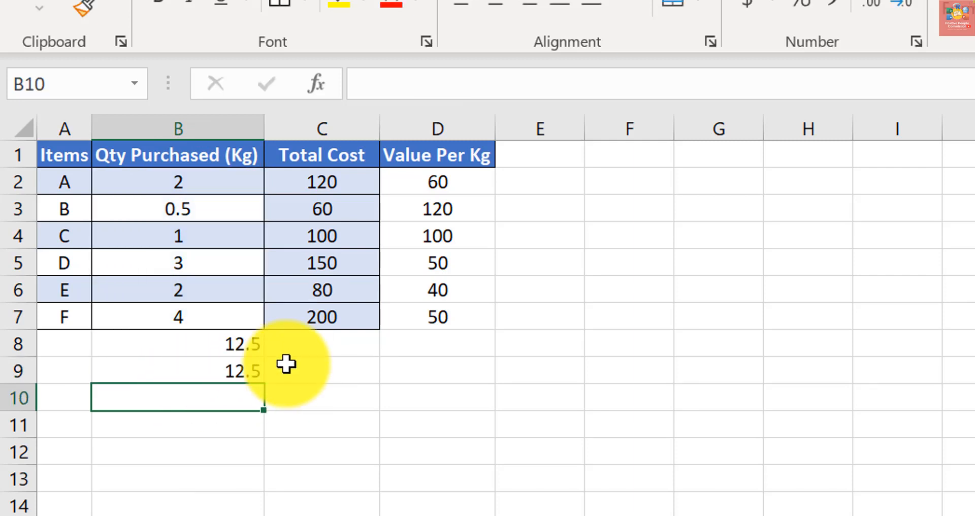
# Fill both total formulas in B8 and B9 across to column D.
pyautogui.click(237, 347)
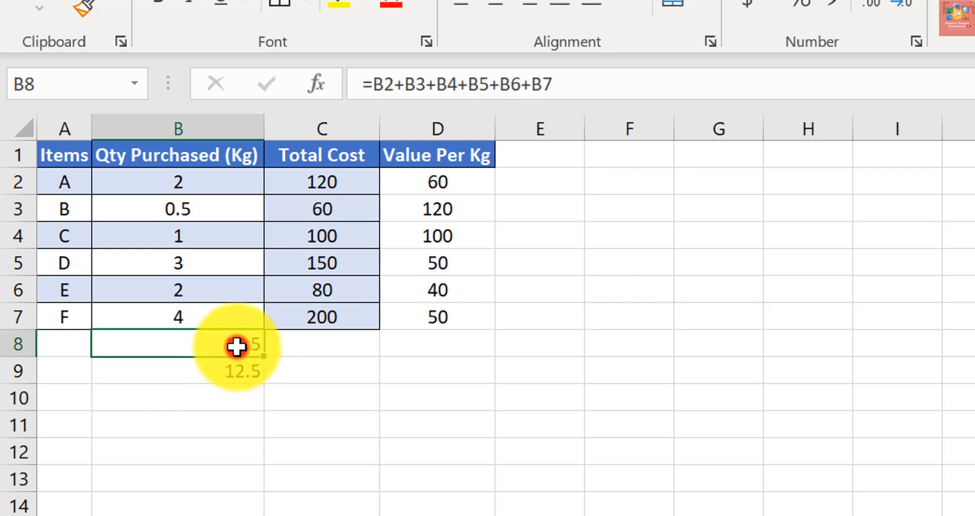
pyautogui.moveTo(265, 358); pyautogui.dragTo(456, 350)
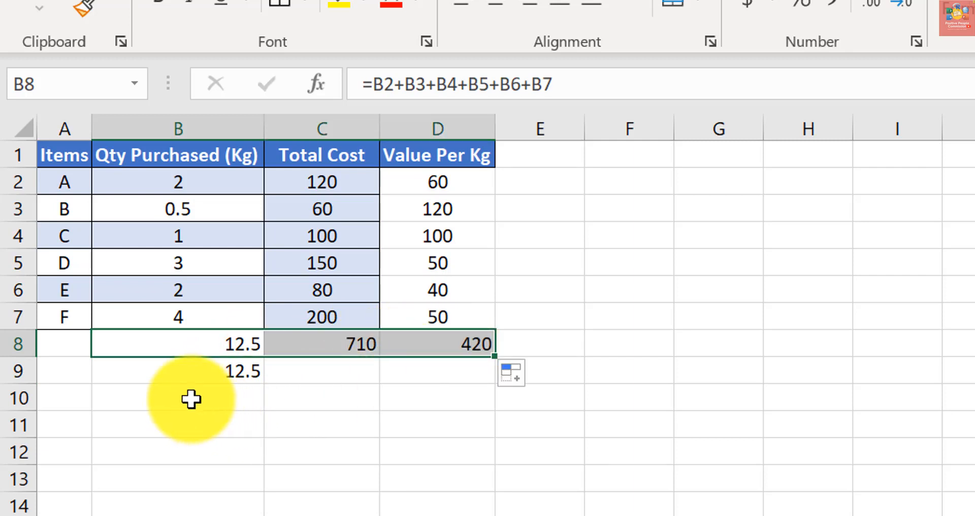
pyautogui.click(220, 369)
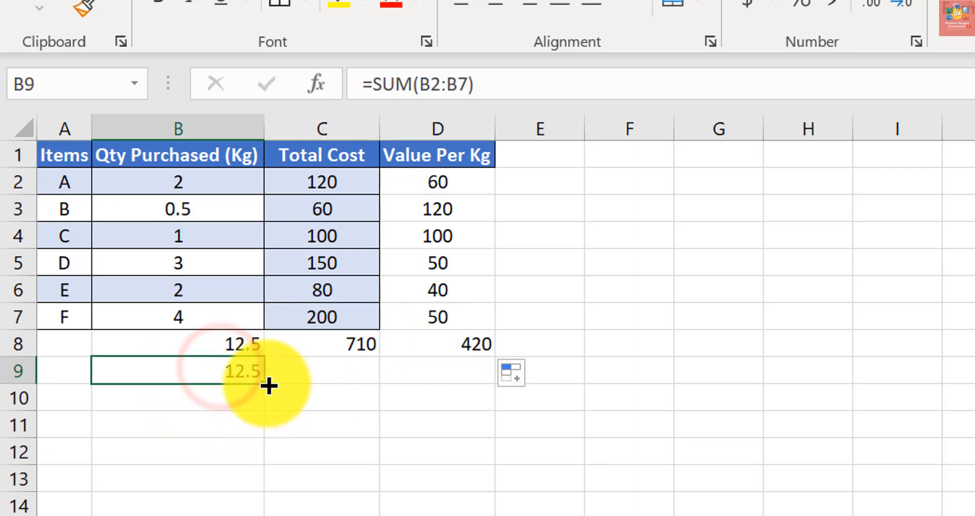
pyautogui.moveTo(263, 382); pyautogui.dragTo(487, 381)
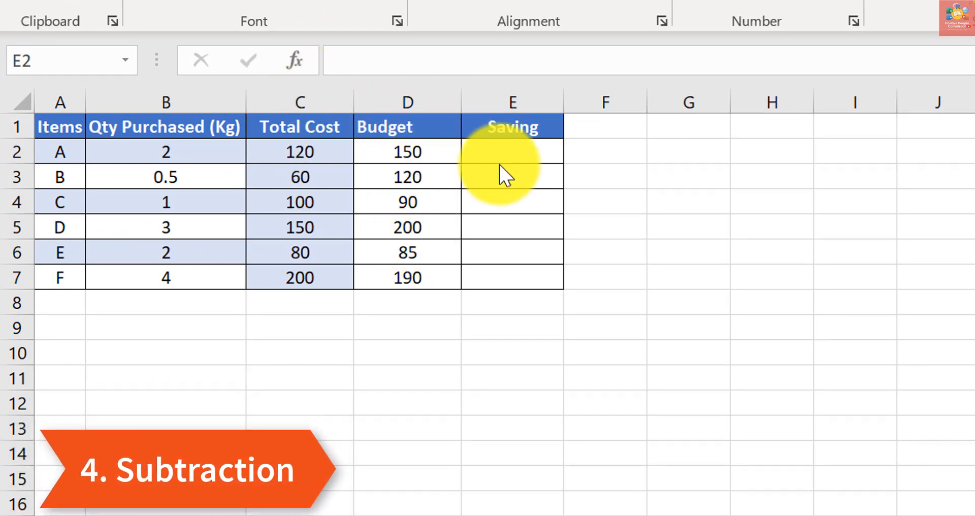
# Enter a Saving formula in E2 that subtracts Total Cost from Budget, =D2-C2.
pyautogui.click(530, 158)
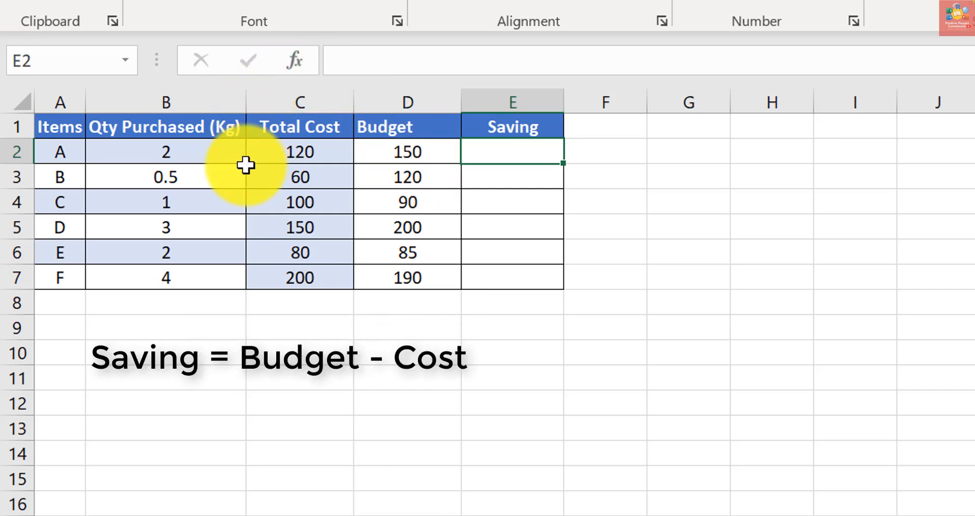
pyautogui.write('=')
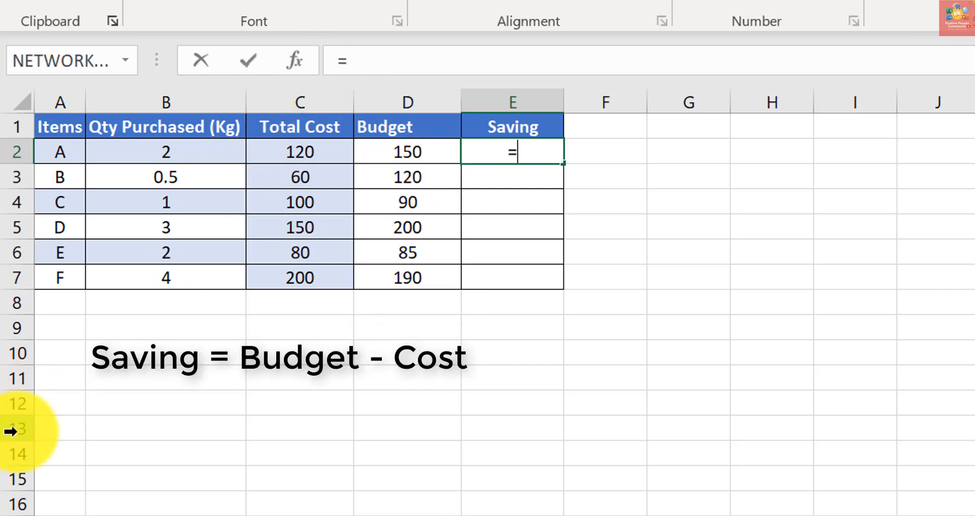
pyautogui.click(410, 153)
pyautogui.write('-')
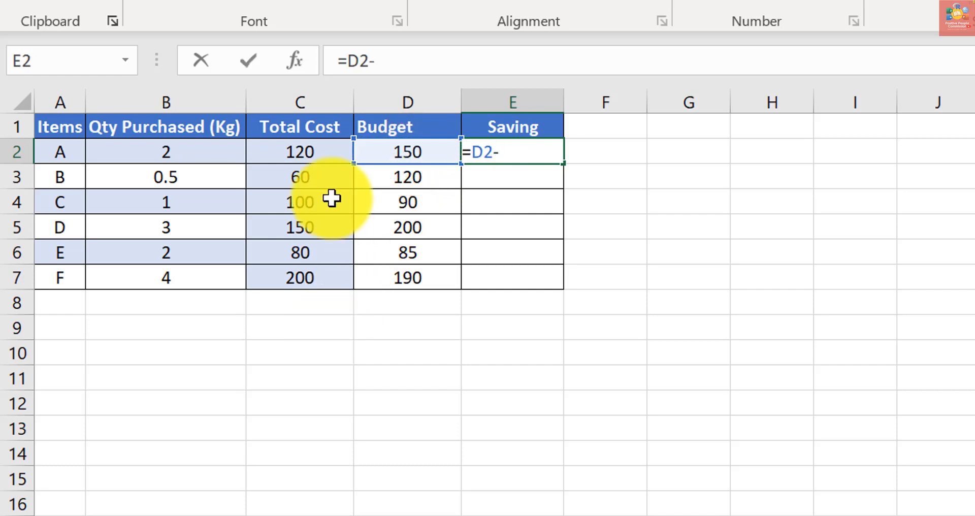
pyautogui.click(307, 149)
pyautogui.press('Return')
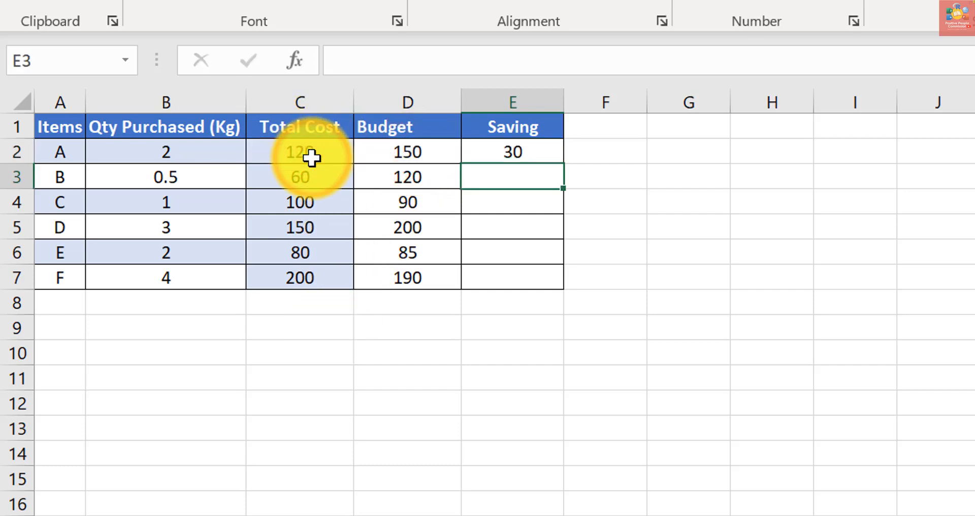
# Fill the Saving formula from E2 down to E7 for the remaining items.
pyautogui.click(554, 156)
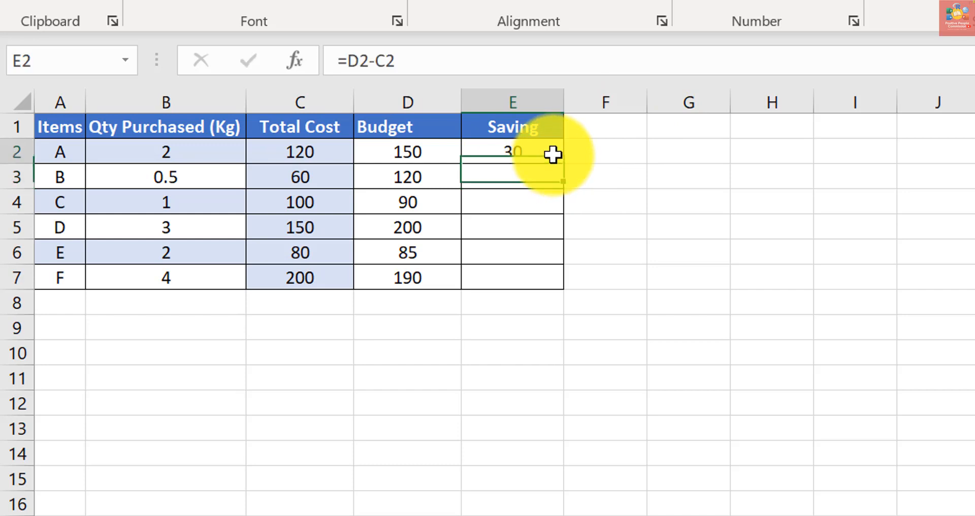
pyautogui.moveTo(563, 162); pyautogui.dragTo(553, 289)
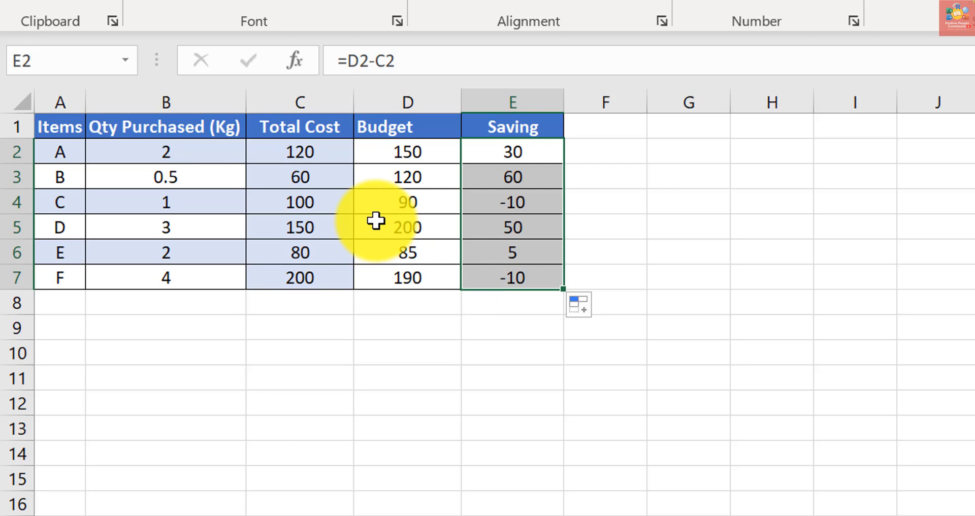
pyautogui.click(291, 396)
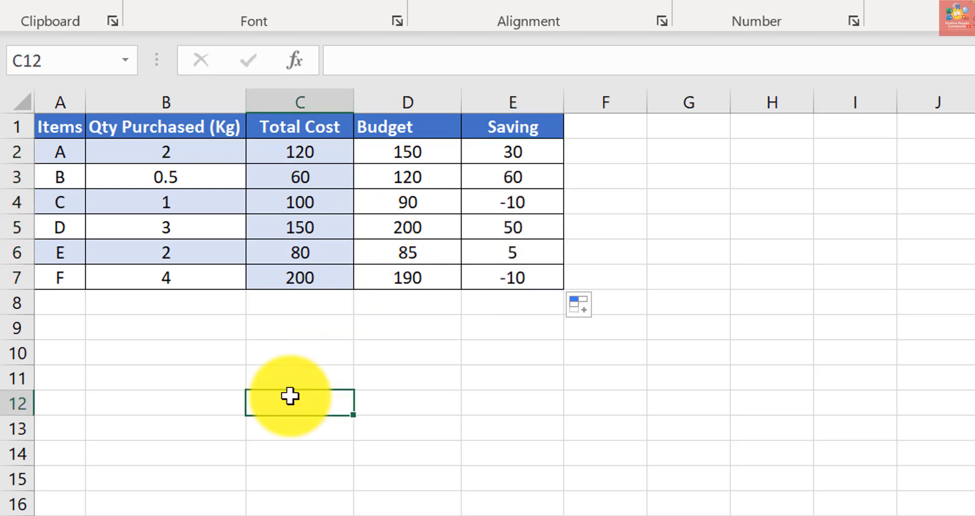